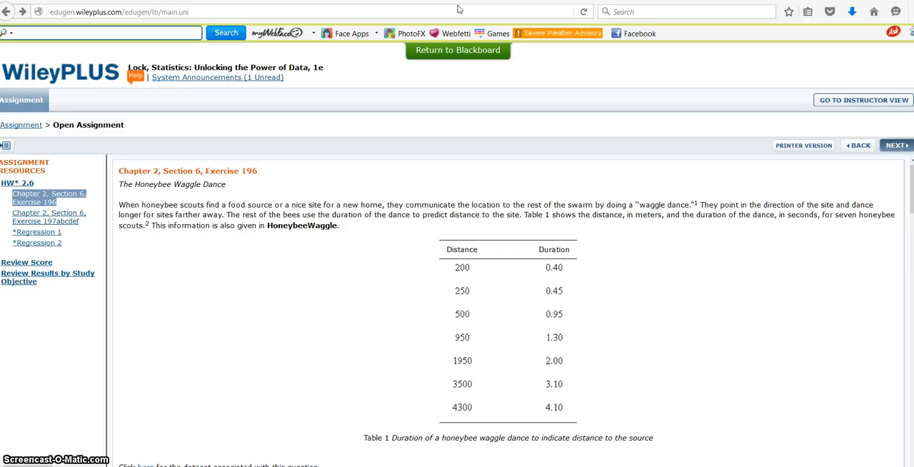
- Answer part (a) of the Honeybee Waggle Dance exercise by choosing Duration as the explanatory variable
{"action": "scroll", "coordinate": [507, 312], "scroll_direction": "down", "scroll_amount": 4}
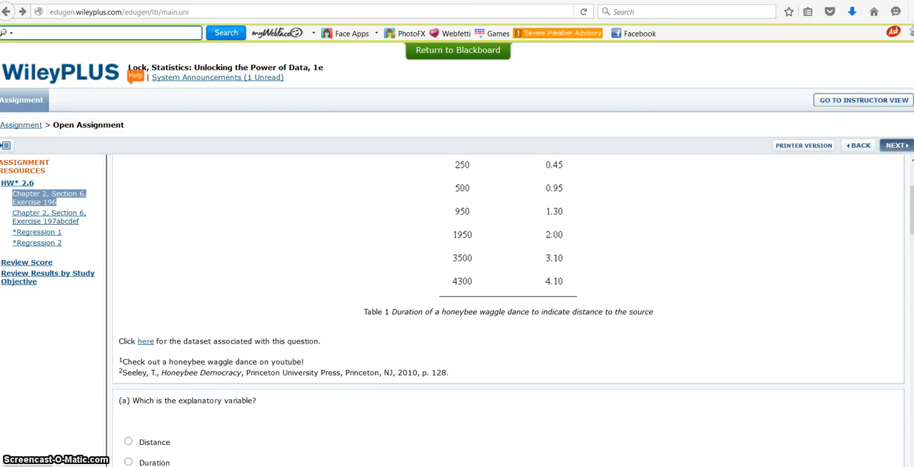
{"action": "scroll", "coordinate": [507, 312], "scroll_direction": "down", "scroll_amount": 3}
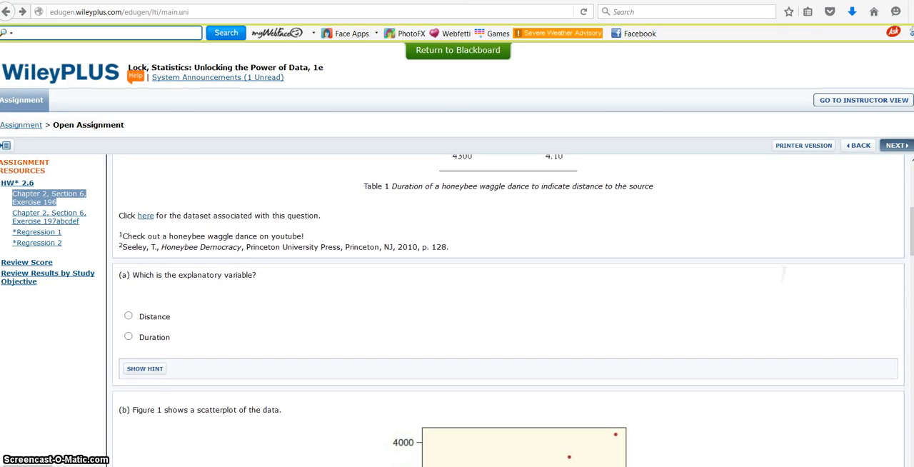
{"action": "scroll", "coordinate": [787, 254], "scroll_direction": "up", "scroll_amount": 1}
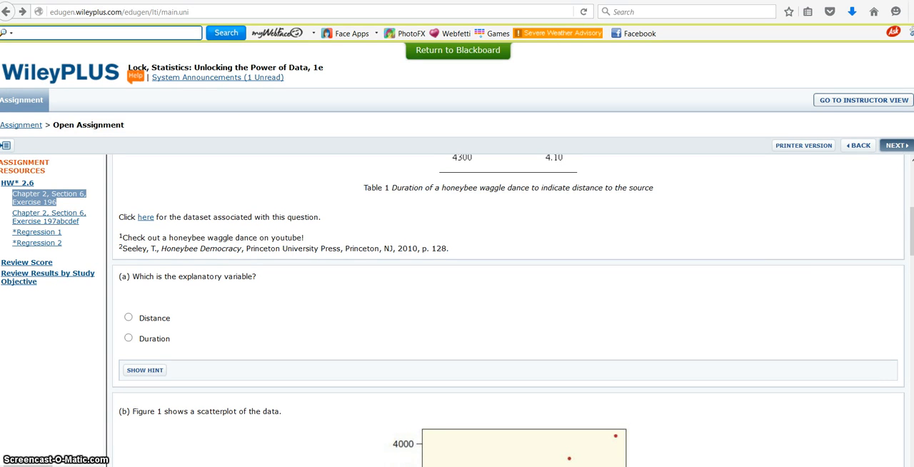
{"action": "left_click", "coordinate": [129, 337]}
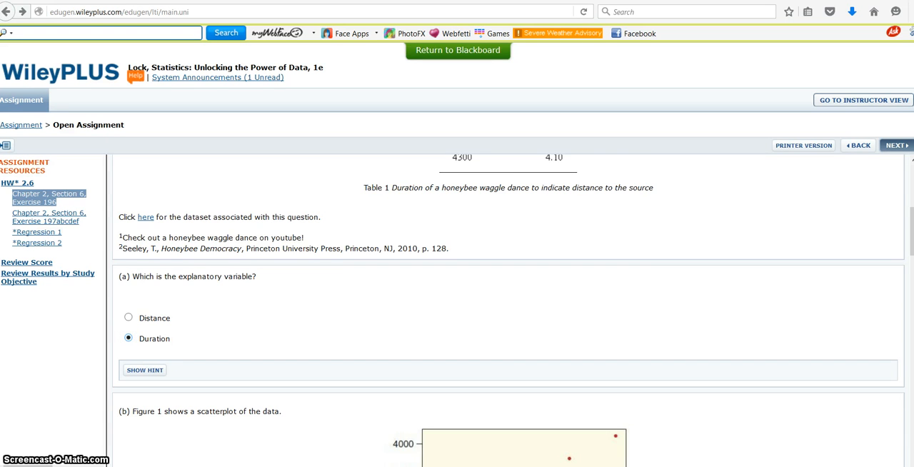
- Answer part (b) about the scatterplot by choosing that there appears to be a positive linear trend in the data
{"action": "scroll", "coordinate": [508, 311], "scroll_direction": "down", "scroll_amount": 3}
{"action": "scroll", "coordinate": [508, 308], "scroll_direction": "down", "scroll_amount": 2}
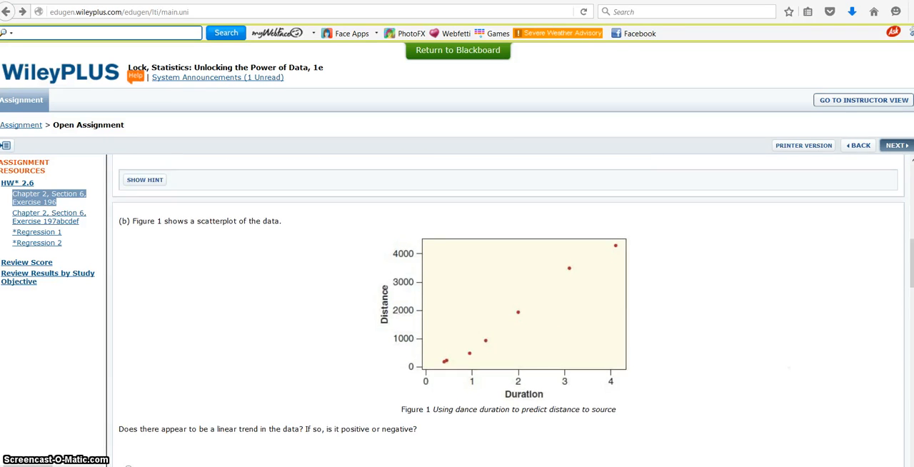
{"action": "scroll", "coordinate": [507, 310], "scroll_direction": "down", "scroll_amount": 1}
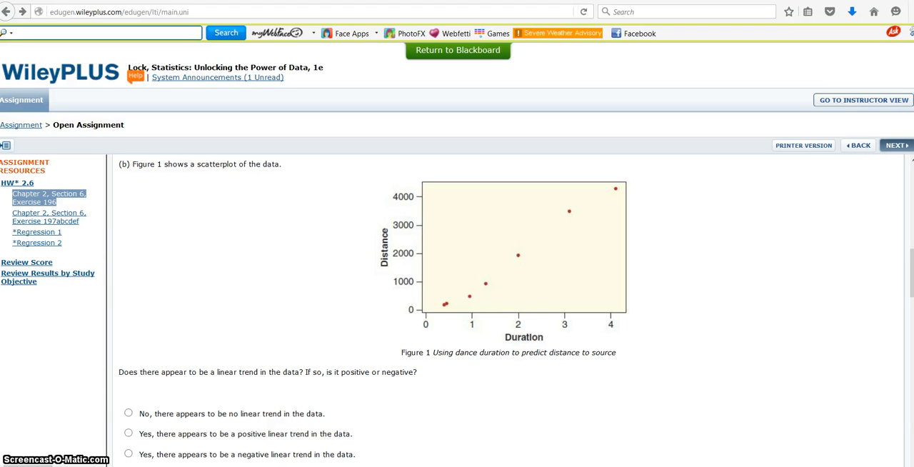
{"action": "right_click", "coordinate": [609, 327]}
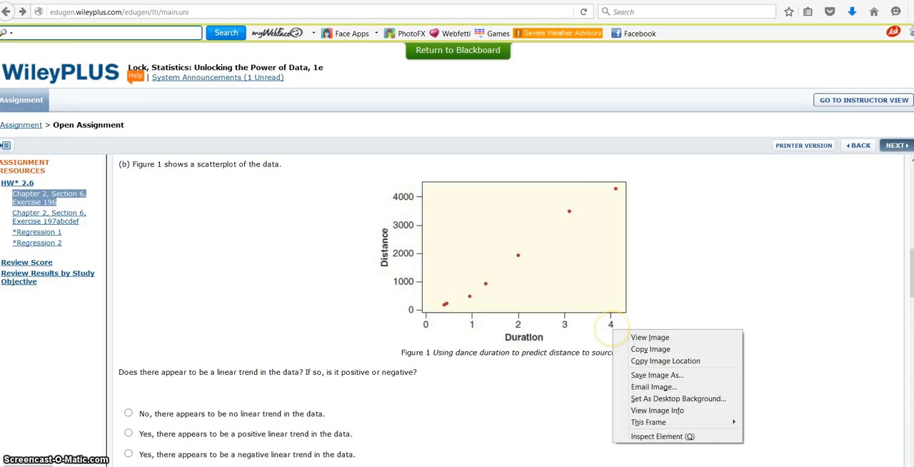
{"action": "left_click", "coordinate": [740, 314]}
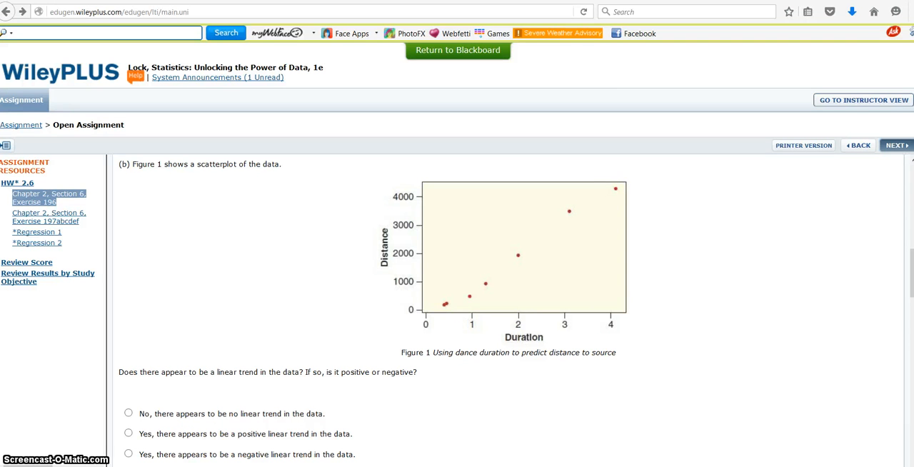
{"action": "scroll", "coordinate": [727, 372], "scroll_direction": "down", "scroll_amount": 1}
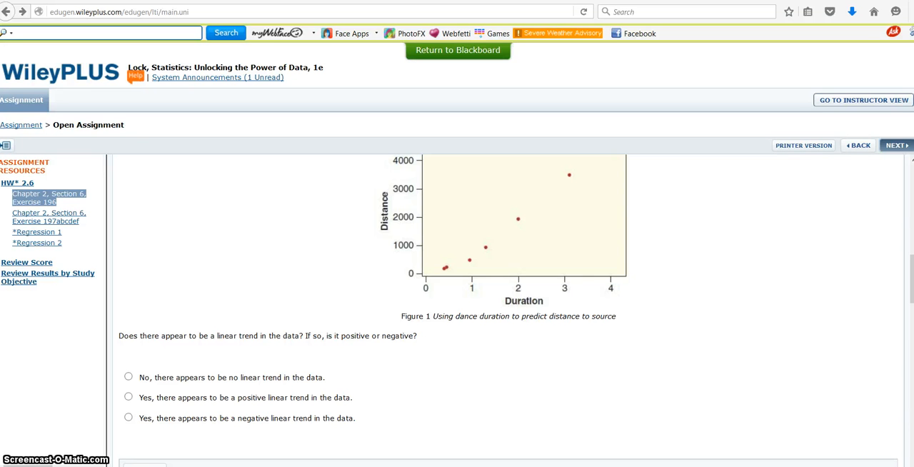
{"action": "left_click", "coordinate": [128, 397]}
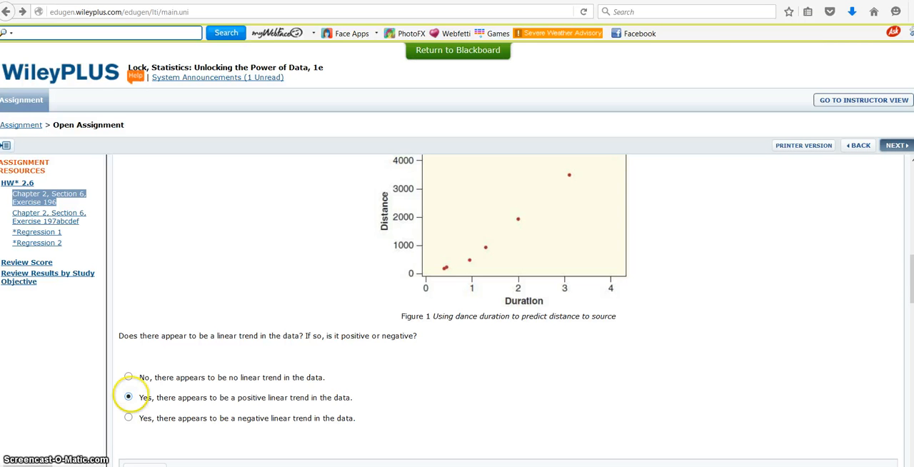
{"action": "scroll", "coordinate": [128, 394], "scroll_direction": "down", "scroll_amount": 3}
{"action": "scroll", "coordinate": [508, 317], "scroll_direction": "down", "scroll_amount": 3}
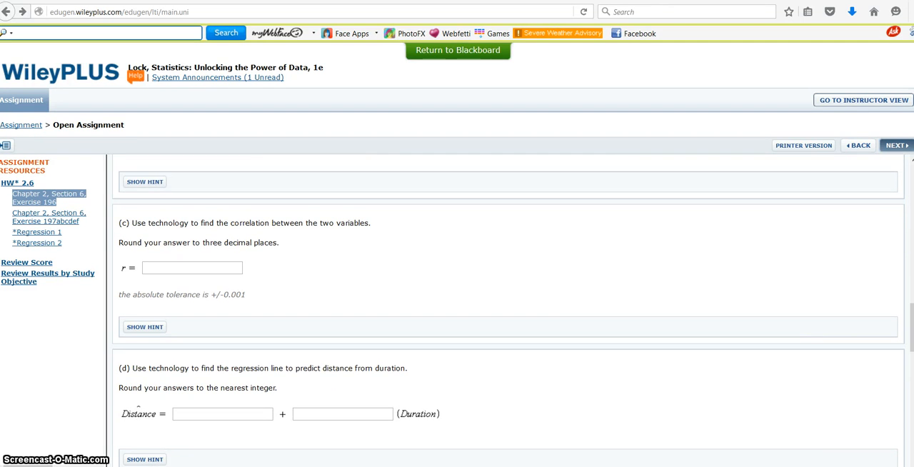
{"action": "scroll", "coordinate": [508, 309], "scroll_direction": "up", "scroll_amount": 10}
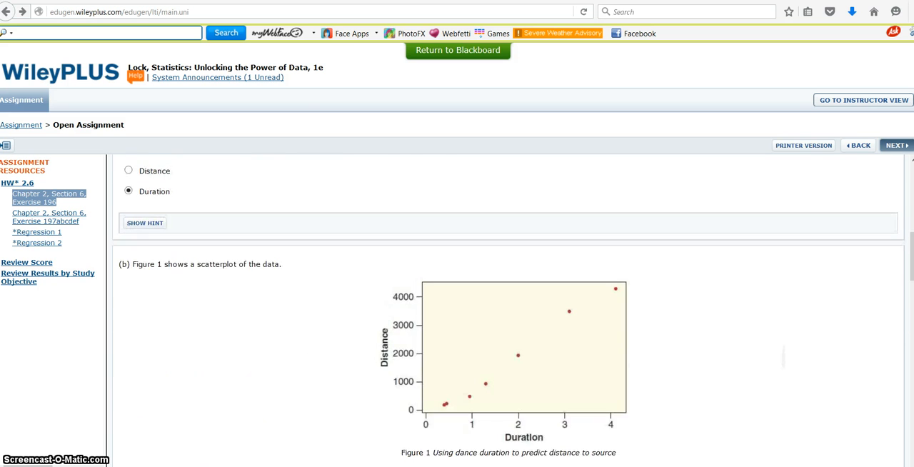
{"action": "scroll", "coordinate": [508, 310], "scroll_direction": "up", "scroll_amount": 5}
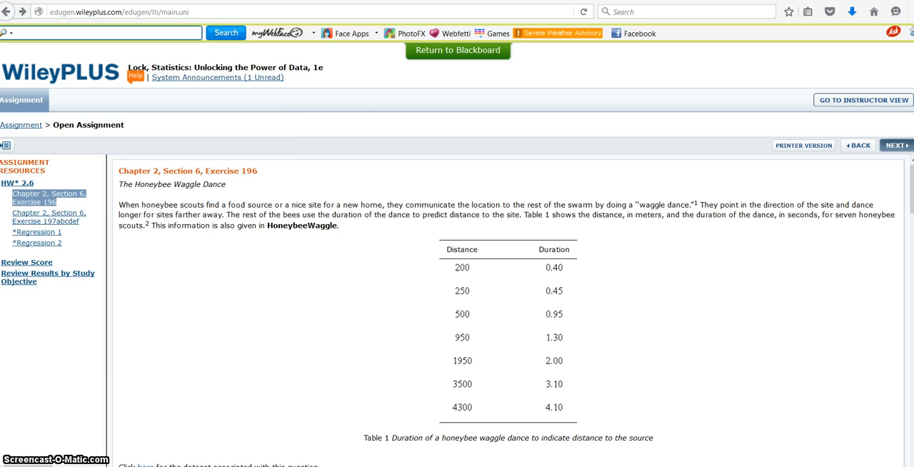
{"action": "key", "text": "ctrl+t"}
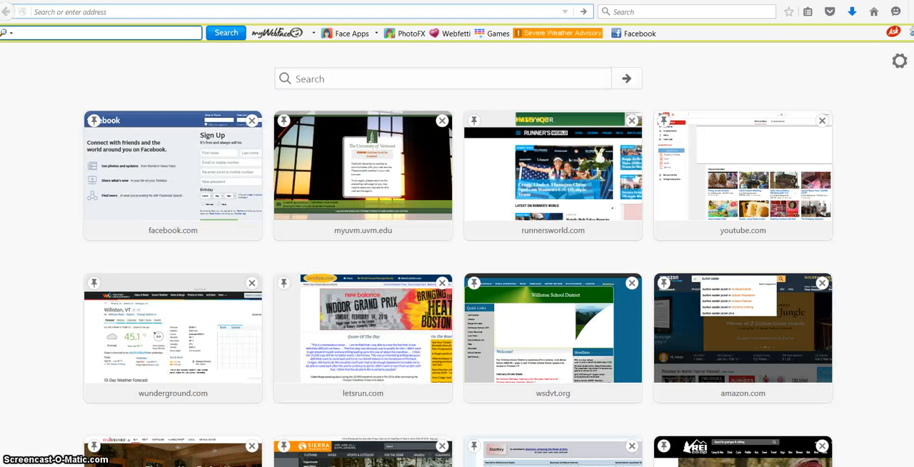
{"action": "type", "text": "www"}
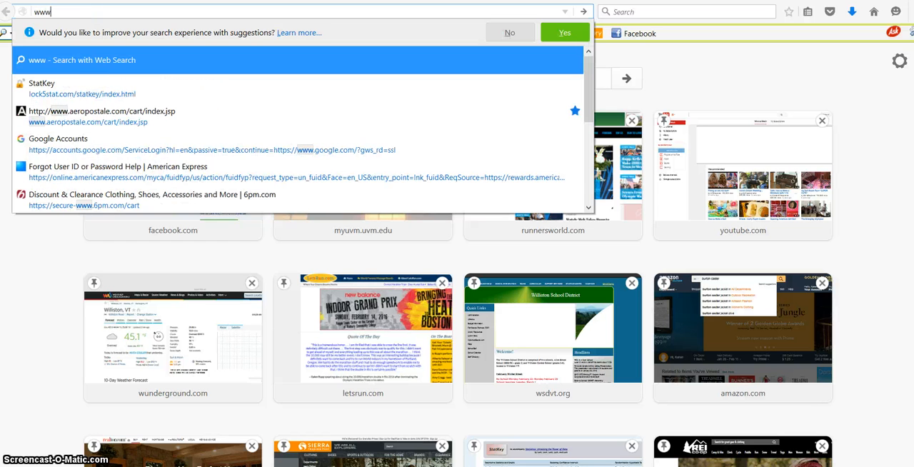
{"action": "type", "text": ".lock5"}
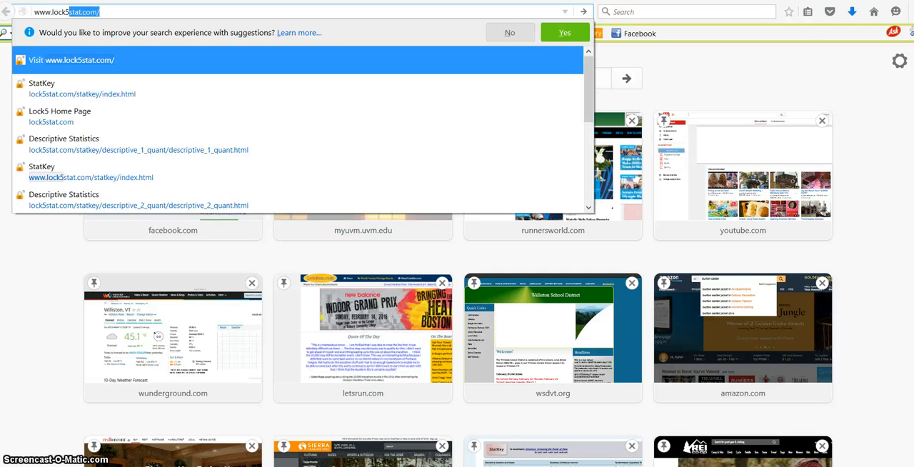
{"action": "type", "text": "stat"}
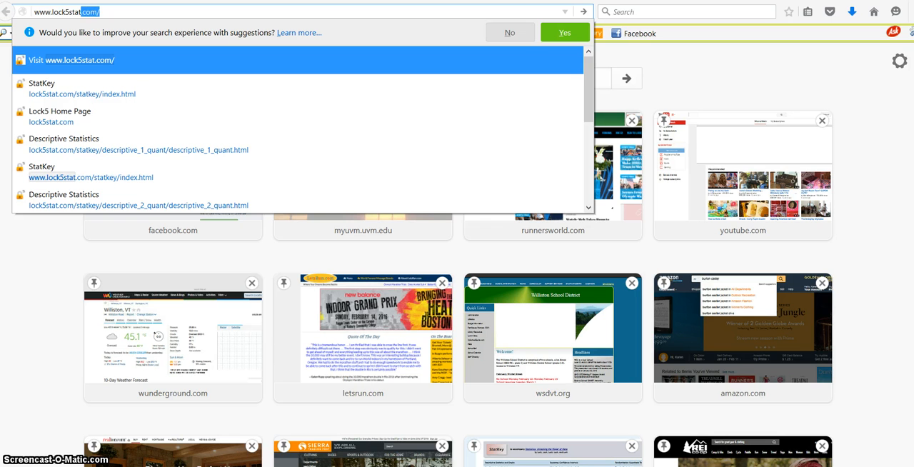
{"action": "type", "text": ".com/stat"}
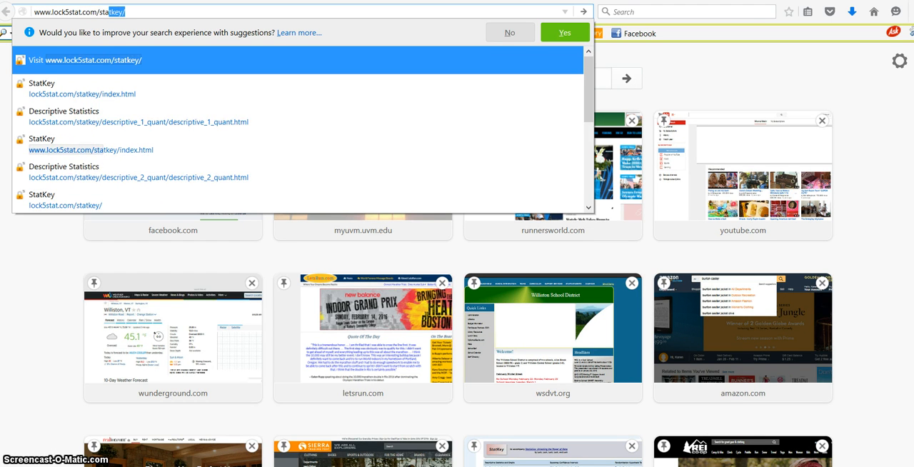
{"action": "type", "text": "key"}
{"action": "key", "text": "Return"}
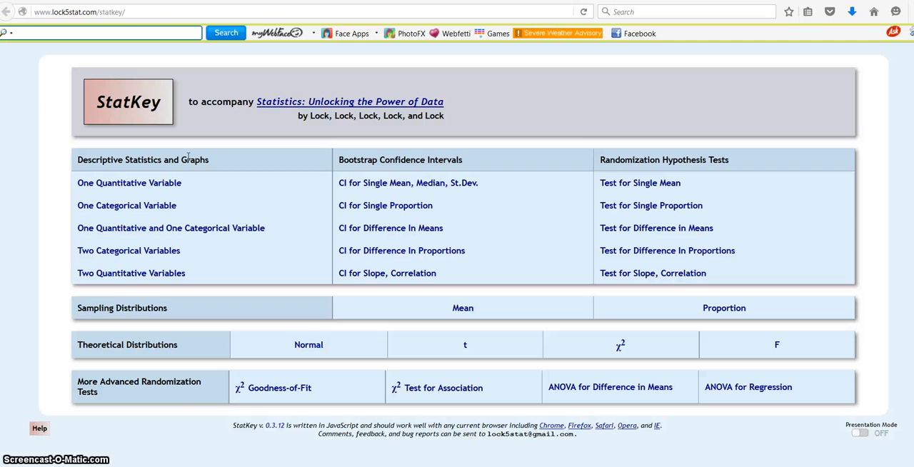
- Open the descriptive statistics for Two Quantitative Variables and load the Honeybee Waggle (Duration vs Distance) dataset
{"action": "left_click", "coordinate": [123, 278]}
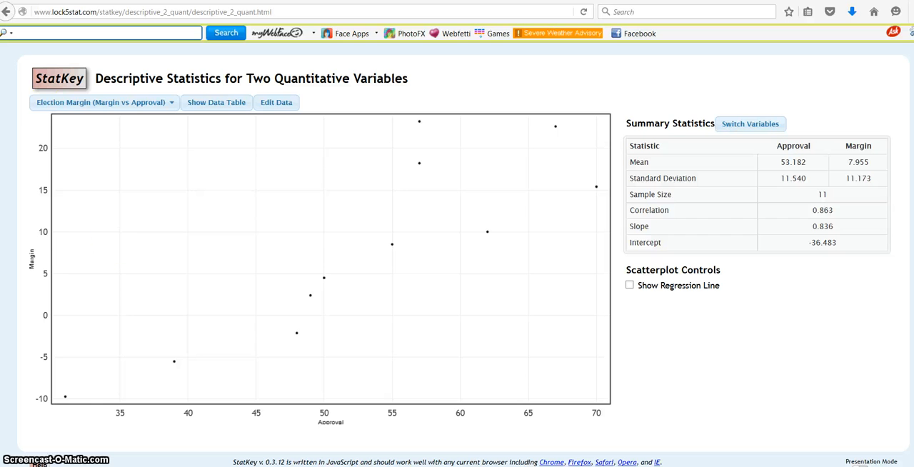
{"action": "left_click", "coordinate": [154, 108]}
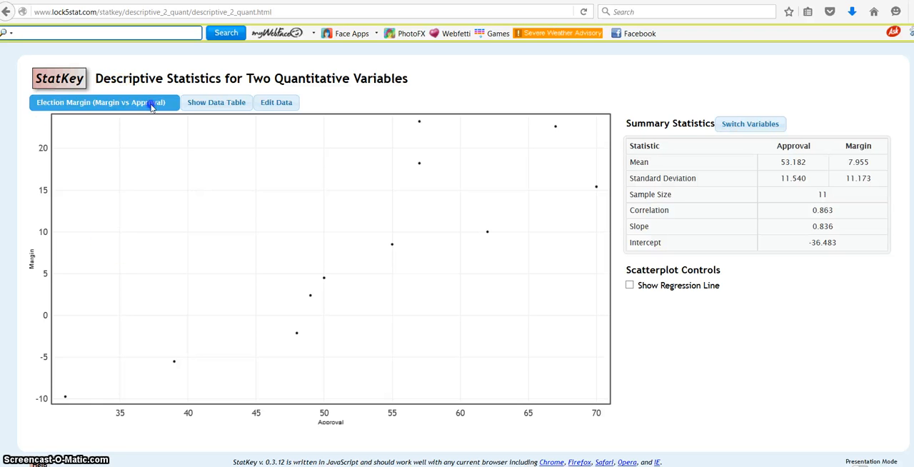
{"action": "left_click", "coordinate": [353, 108]}
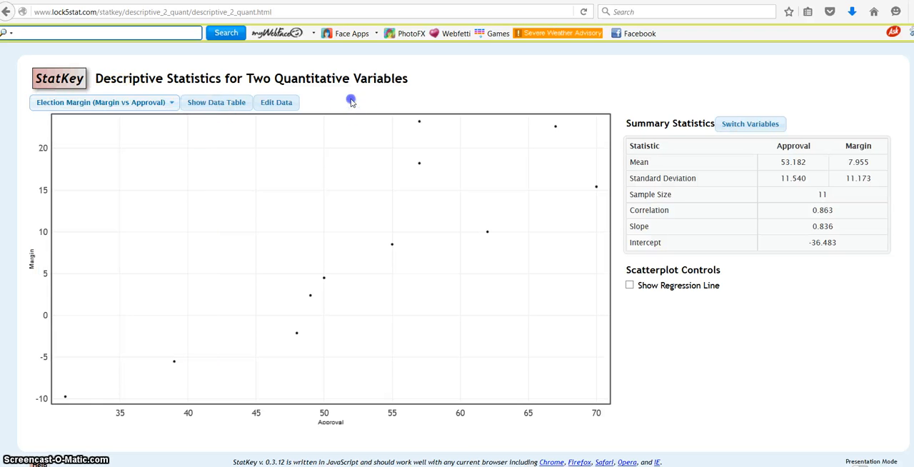
{"action": "left_click", "coordinate": [74, 106]}
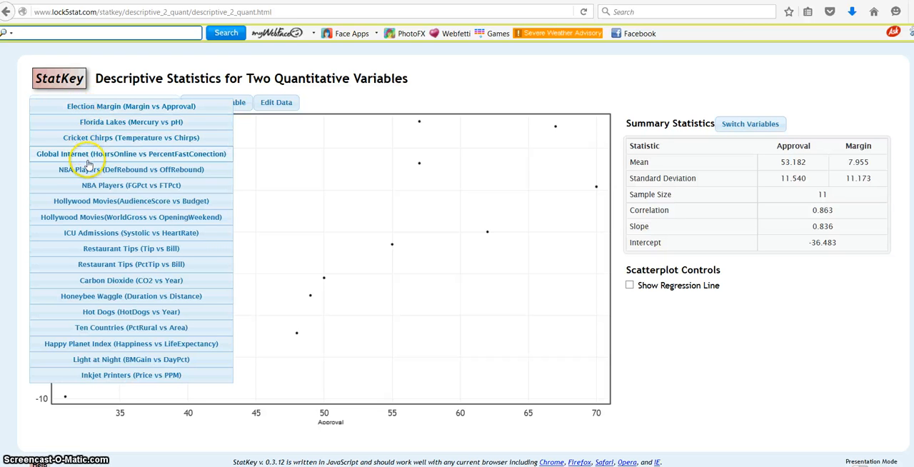
{"action": "left_click", "coordinate": [93, 299]}
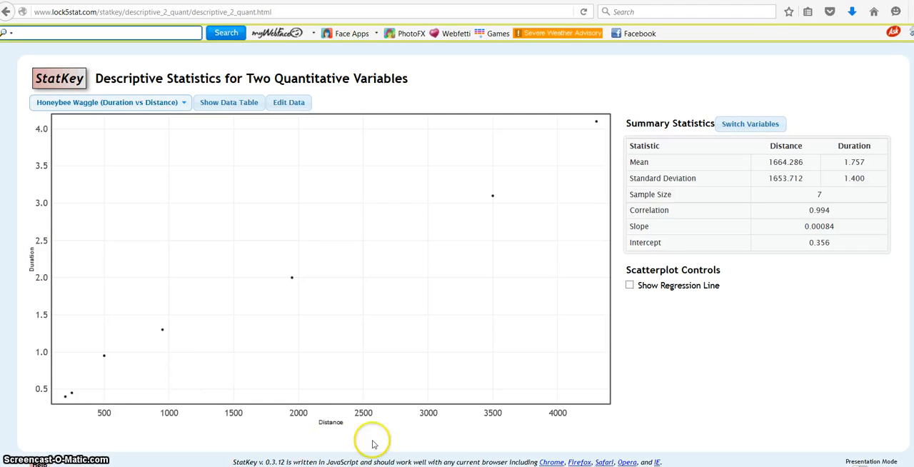
- Switch the variables so Duration is on the horizontal axis, and show the regression line on the scatterplot
{"action": "left_click", "coordinate": [759, 127]}
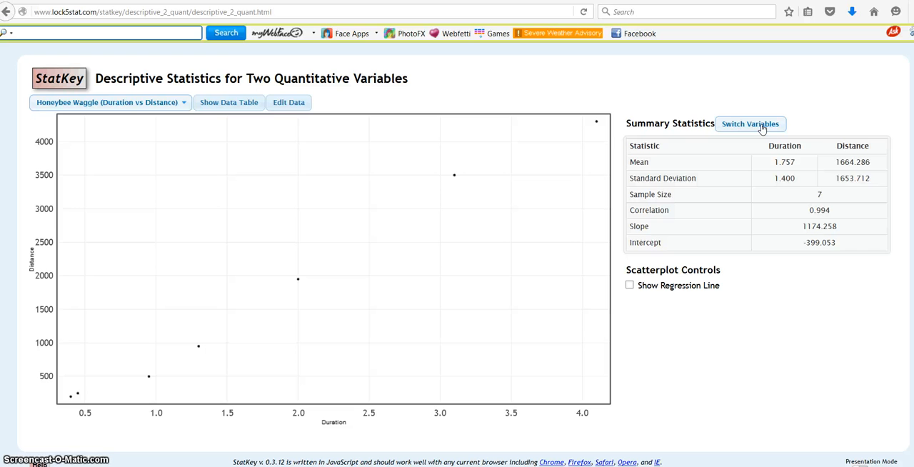
{"action": "left_click", "coordinate": [759, 133]}
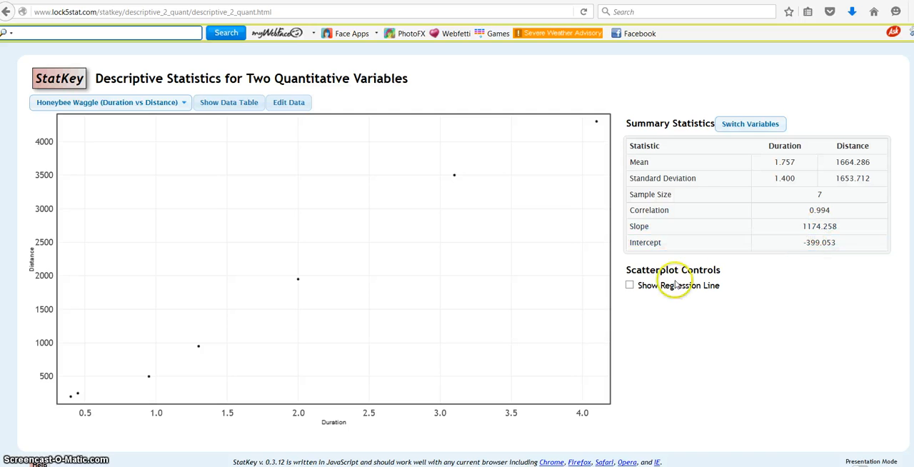
{"action": "left_click", "coordinate": [629, 286]}
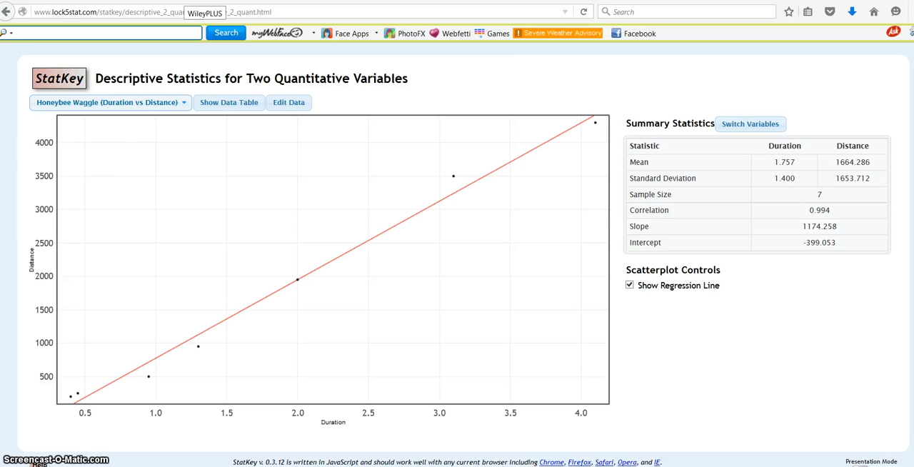
- Return to the WileyPLUS assignment and enter .994 as the correlation r in part (c)
{"action": "left_click", "coordinate": [184, 0]}
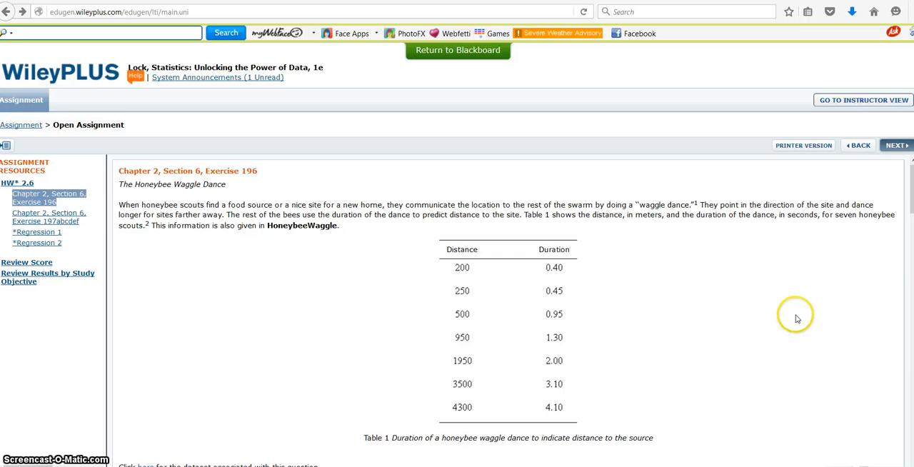
{"action": "scroll", "coordinate": [798, 319], "scroll_direction": "down", "scroll_amount": 2}
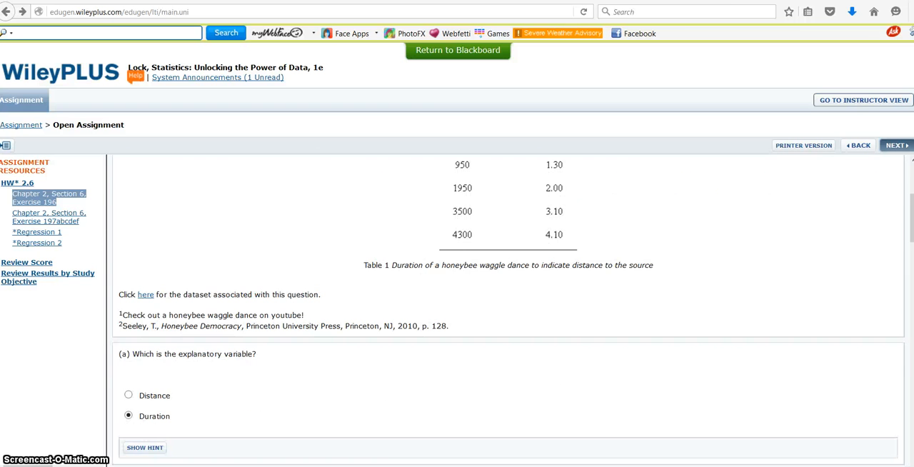
{"action": "scroll", "coordinate": [798, 319], "scroll_direction": "down", "scroll_amount": 2}
{"action": "scroll", "coordinate": [509, 311], "scroll_direction": "down", "scroll_amount": 6}
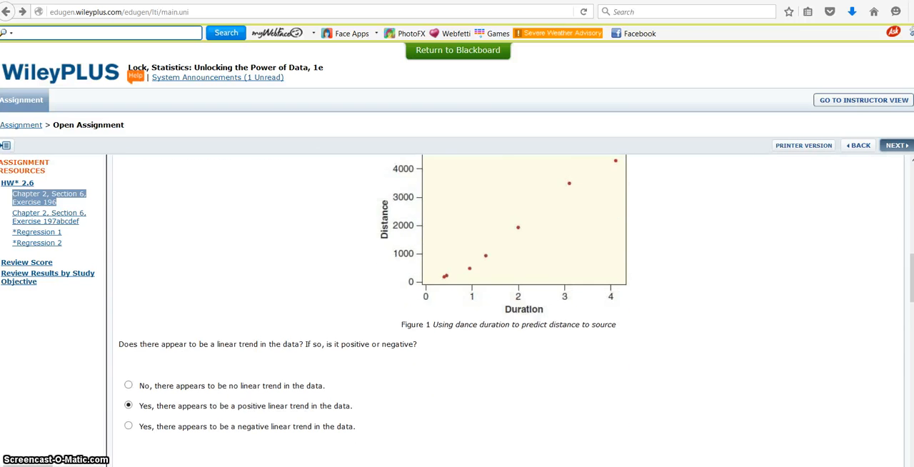
{"action": "left_click", "coordinate": [174, 368]}
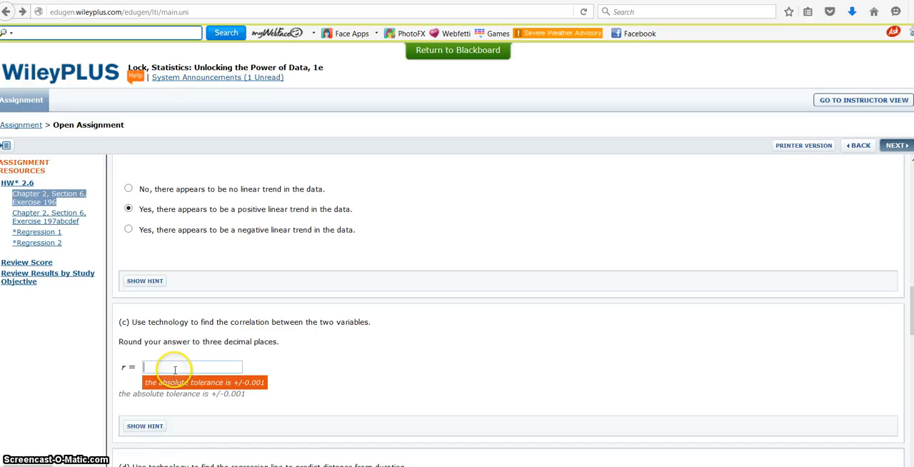
{"action": "type", "text": "994"}
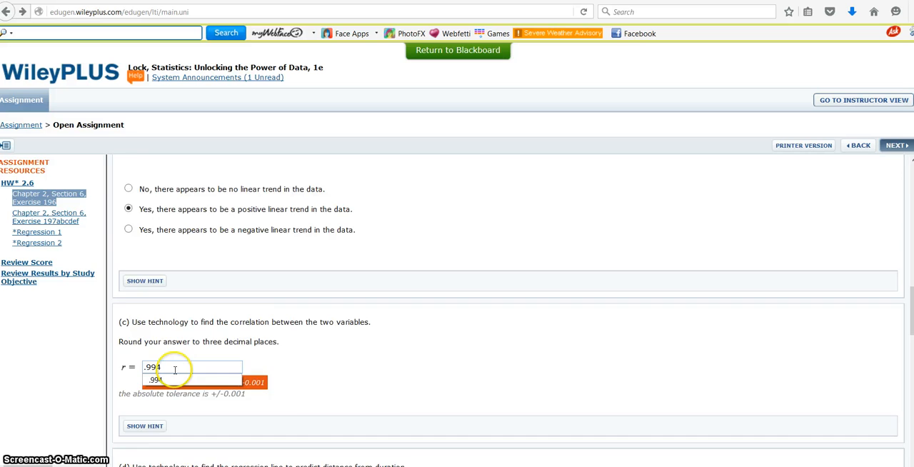
{"action": "scroll", "coordinate": [174, 369], "scroll_direction": "down", "scroll_amount": 3}
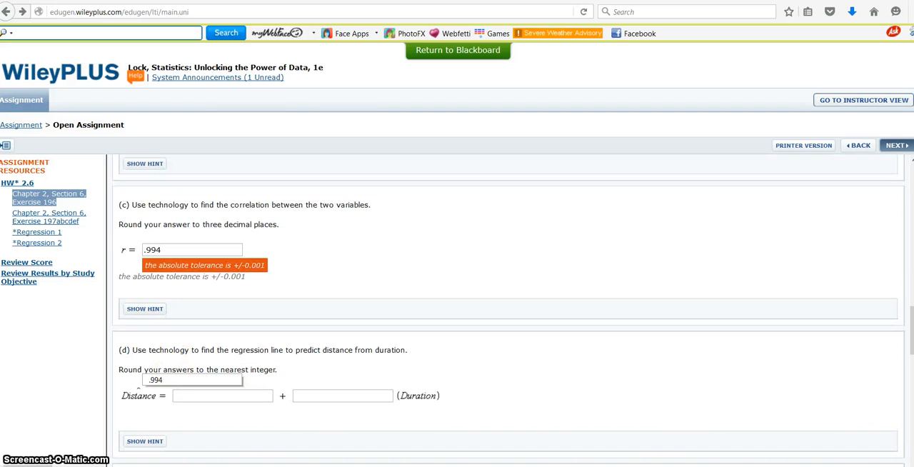
{"action": "left_click", "coordinate": [592, 392]}
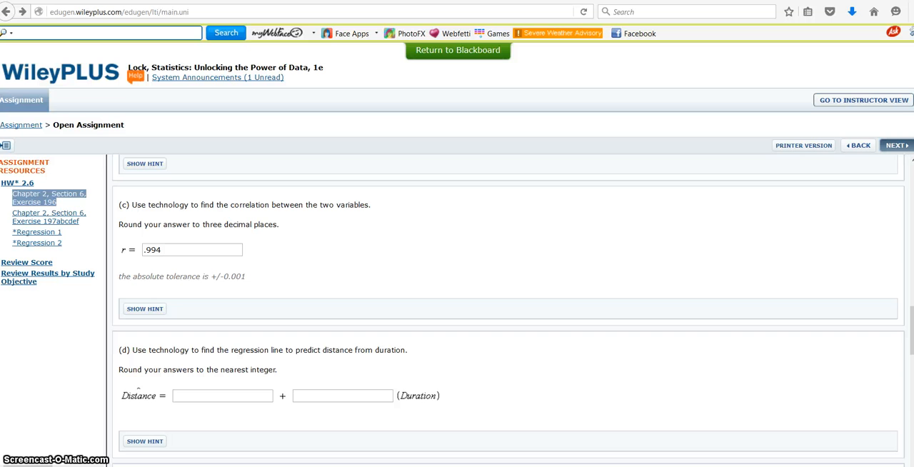
{"action": "left_click", "coordinate": [422, 397]}
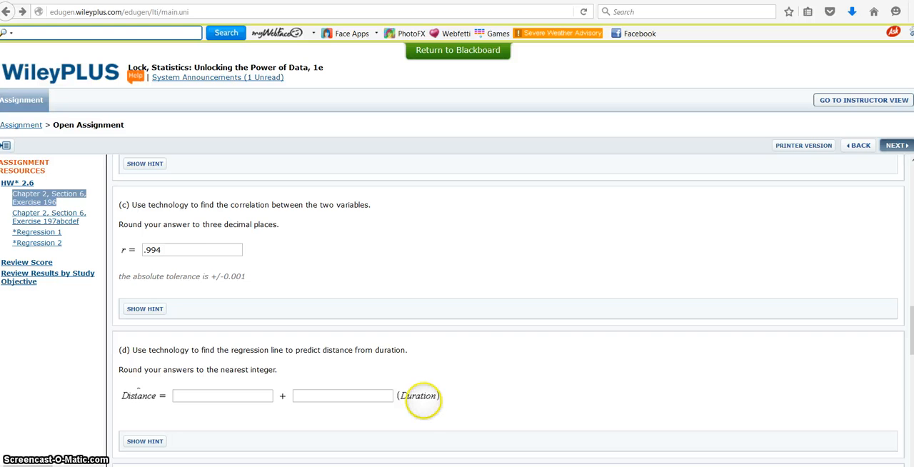
- Copy the slope value from the StatKey summary statistics and return to the WileyPLUS assignment
{"action": "scroll", "coordinate": [422, 397], "scroll_direction": "up", "scroll_amount": 3}
{"action": "scroll", "coordinate": [423, 398], "scroll_direction": "down", "scroll_amount": 2}
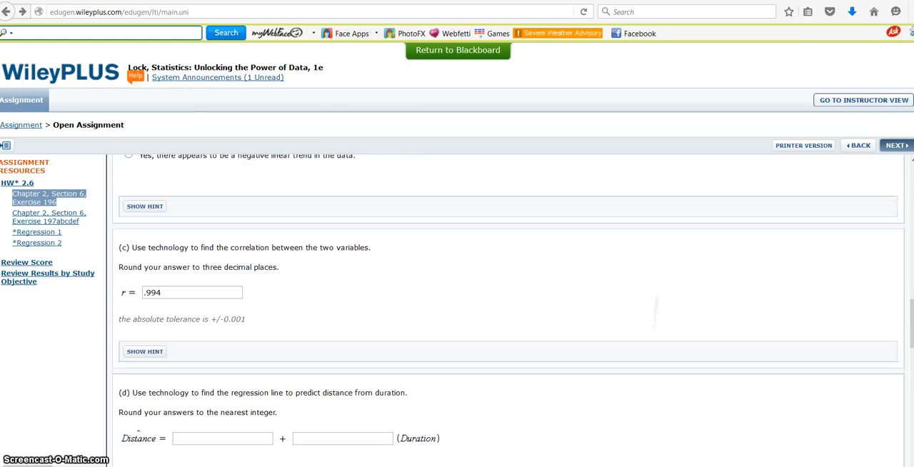
{"action": "left_click", "coordinate": [555, 0]}
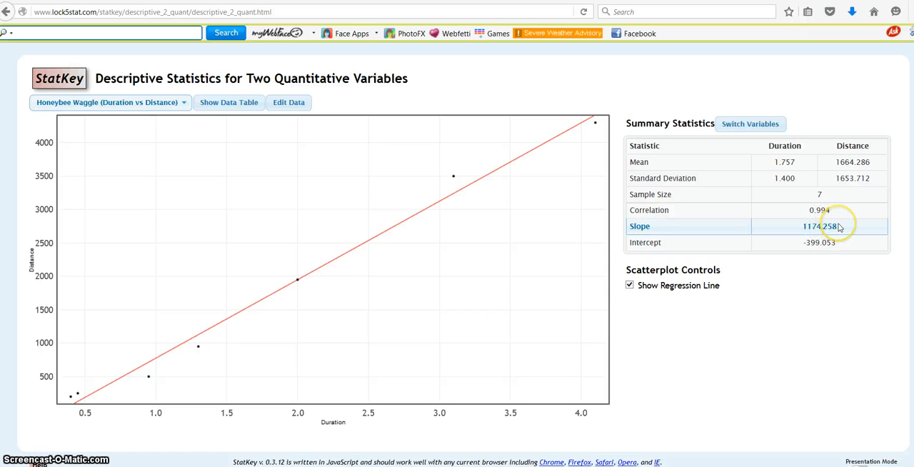
{"action": "left_click_drag", "start_coordinate": [839, 227], "coordinate": [803, 226]}
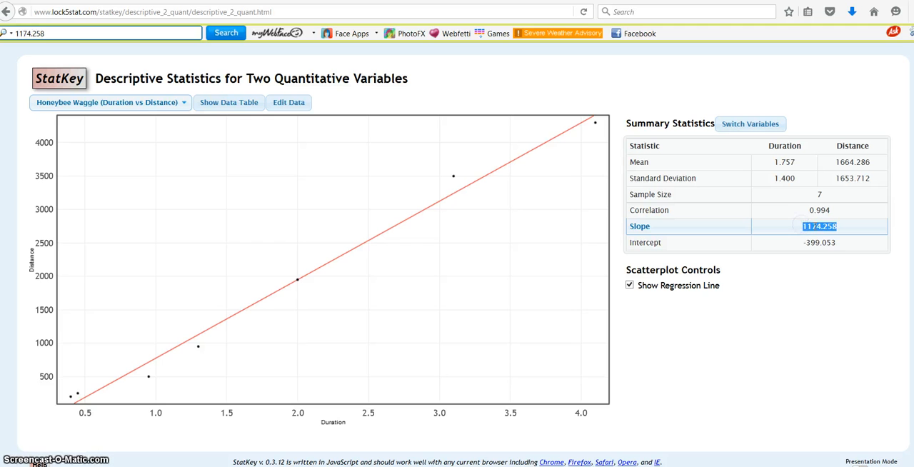
{"action": "right_click", "coordinate": [820, 229]}
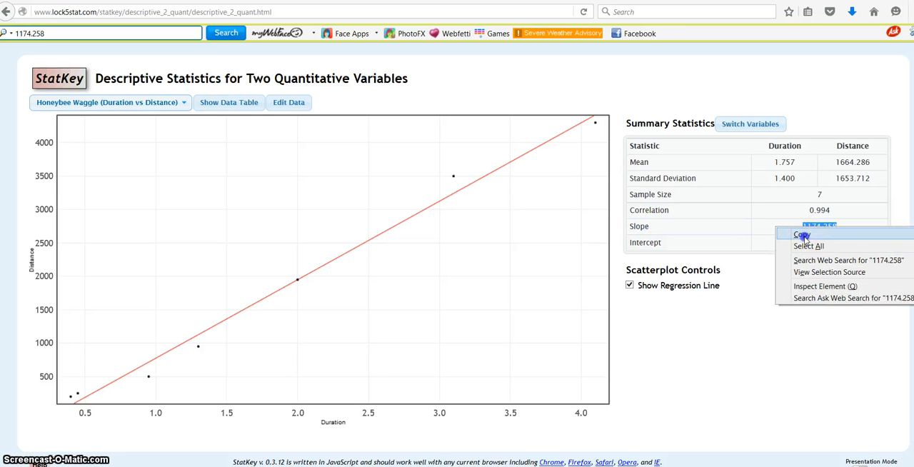
{"action": "left_click", "coordinate": [804, 234]}
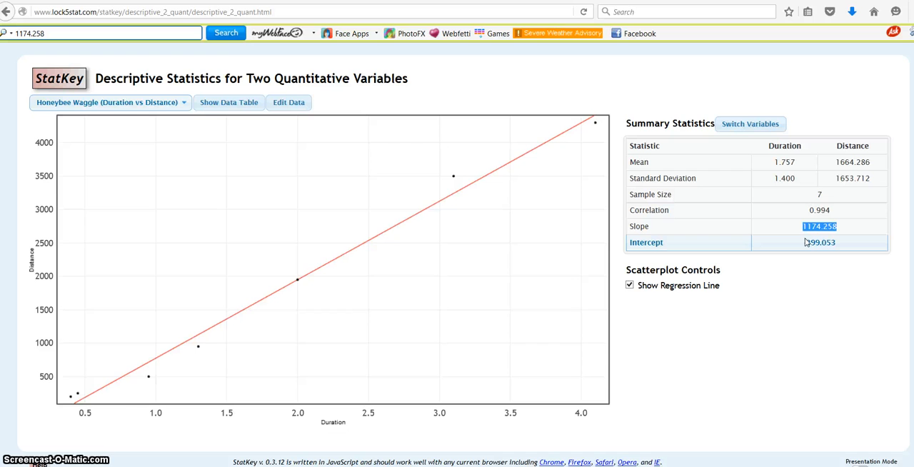
{"action": "key", "text": "ctrl+Tab"}
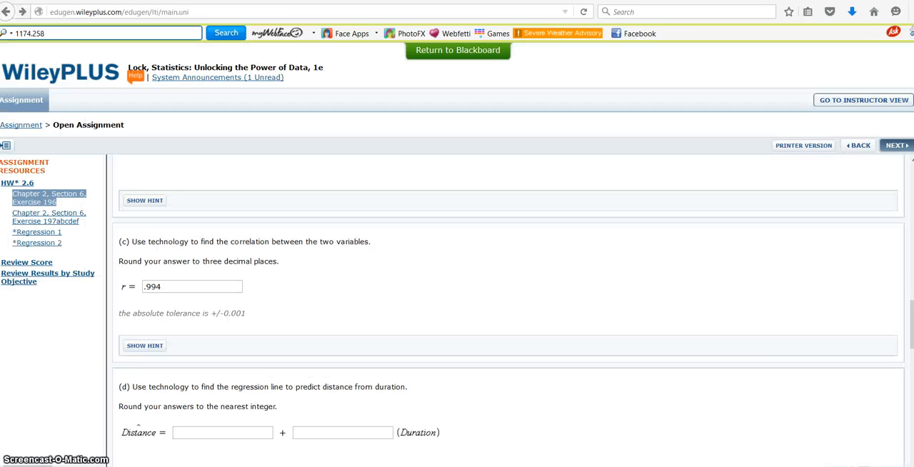
- Enter the copied slope, shortened to 1174, as the constant term of the part (d) regression equation
{"action": "left_click", "coordinate": [198, 433]}
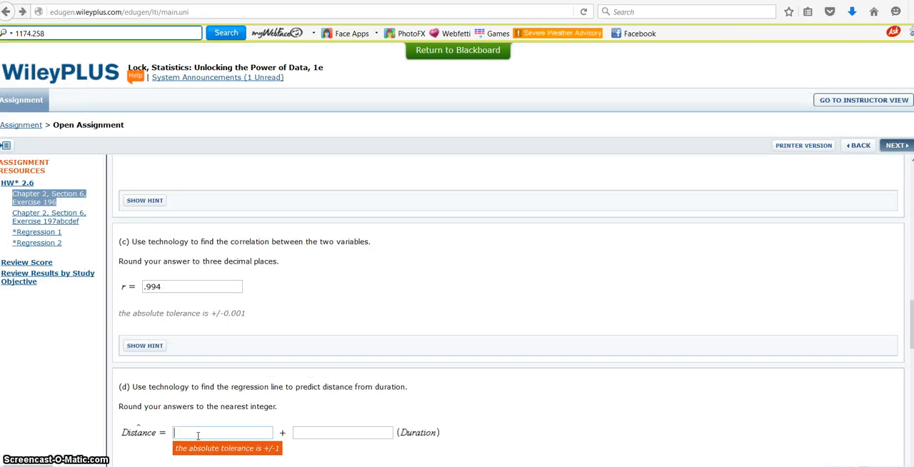
{"action": "key", "text": "ctrl+v"}
{"action": "key", "text": "BackSpace"}
{"action": "key", "text": "alt+Tab"}
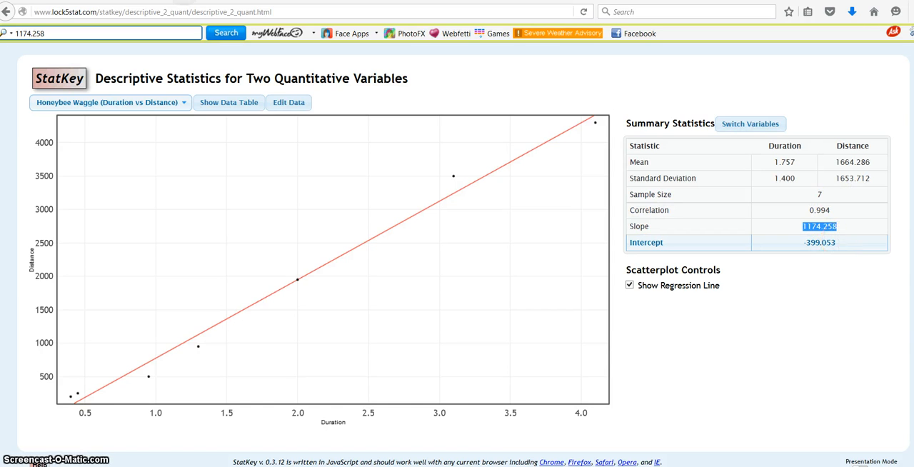
{"action": "key", "text": "alt+Tab"}
- Enter the copied slope, shortened to 1174, as the coefficient of Duration in part (d)
{"action": "left_click", "coordinate": [306, 432]}
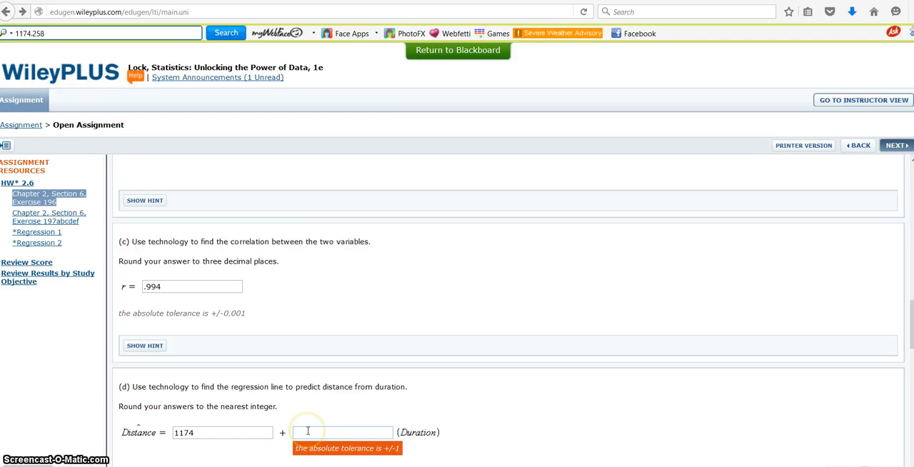
{"action": "key", "text": "ctrl+v"}
{"action": "key", "text": "BackSpace"}
{"action": "key", "text": "BackSpace"}
{"action": "key", "text": "BackSpace"}
{"action": "key", "text": "BackSpace"}
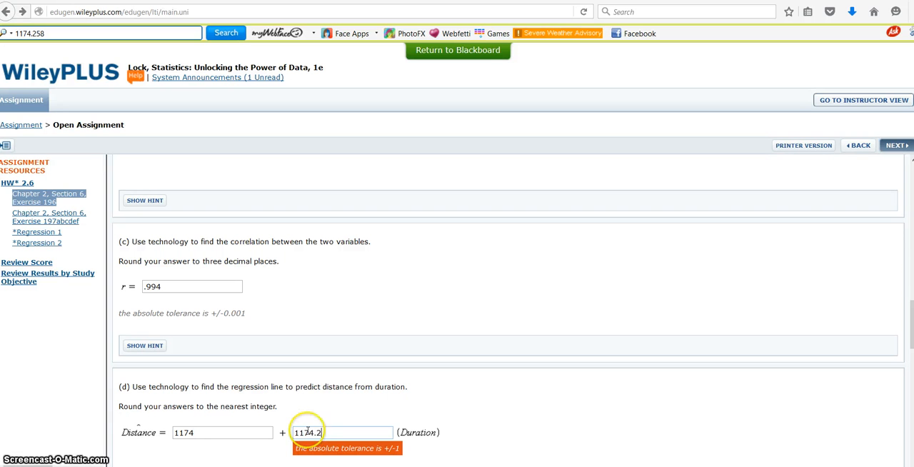
- Replace the constant term in part (d) with the intercept copied from StatKey, shortened to -399
{"action": "left_click", "coordinate": [214, 428]}
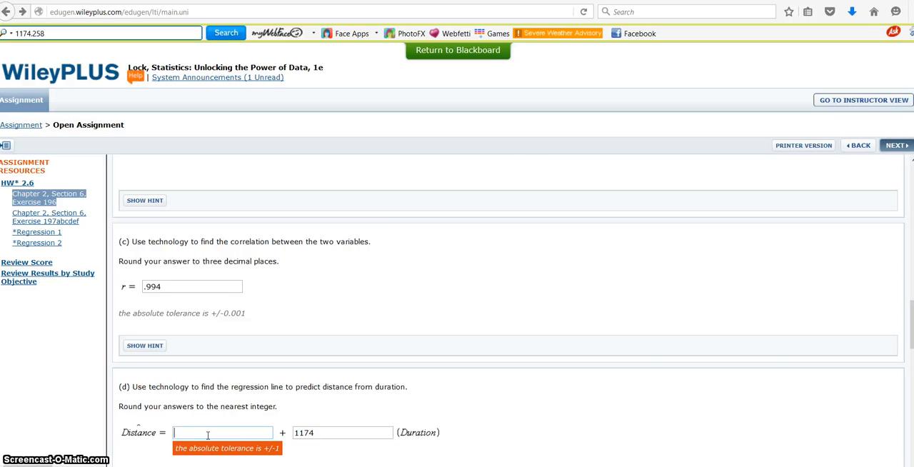
{"action": "key", "text": "ctrl+Tab"}
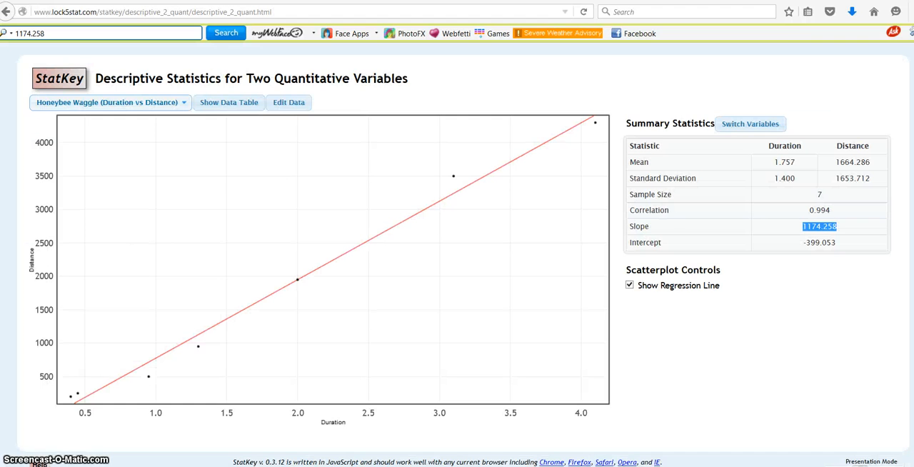
{"action": "left_click", "coordinate": [836, 244]}
{"action": "left_click_drag", "start_coordinate": [837, 244], "coordinate": [803, 246]}
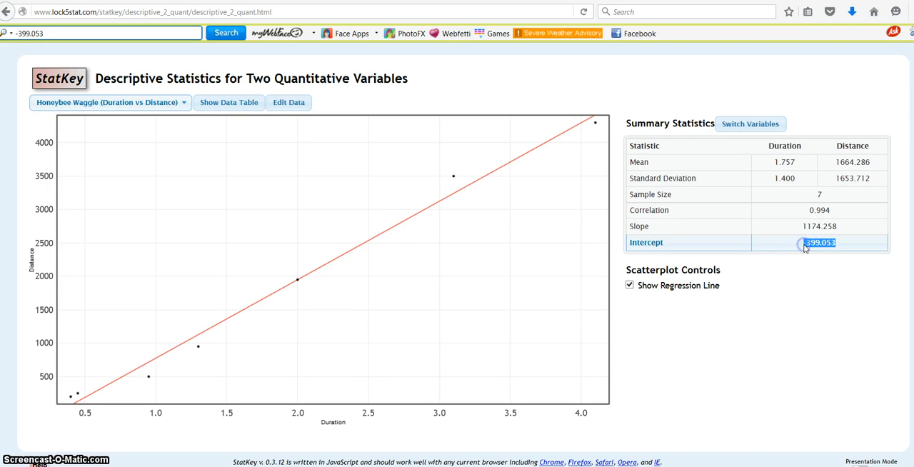
{"action": "right_click", "coordinate": [804, 247]}
{"action": "left_click", "coordinate": [804, 254]}
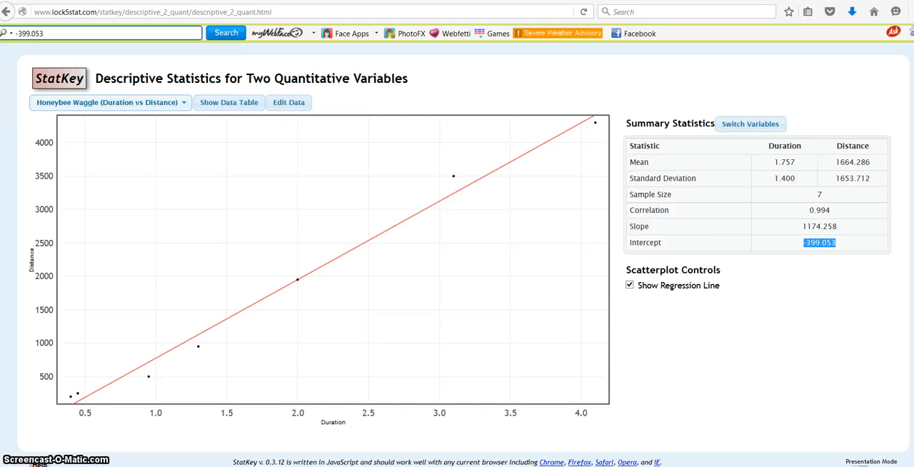
{"action": "key", "text": "ctrl+Tab"}
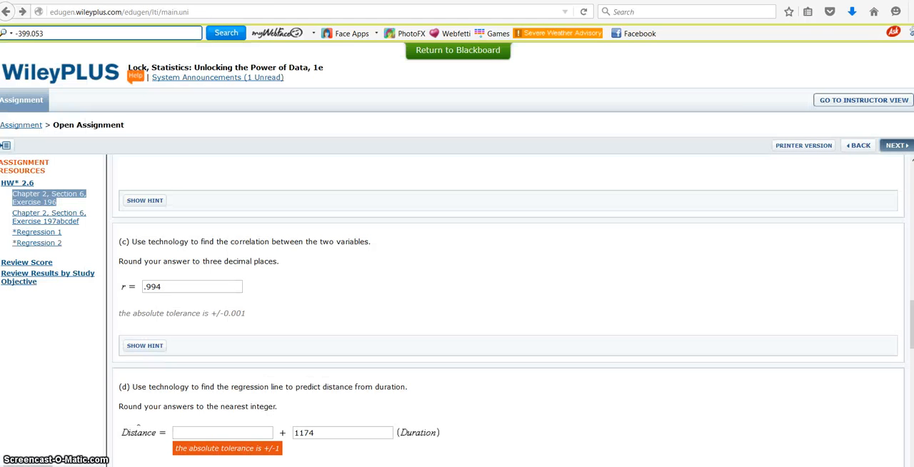
{"action": "key", "text": "ctrl+v"}
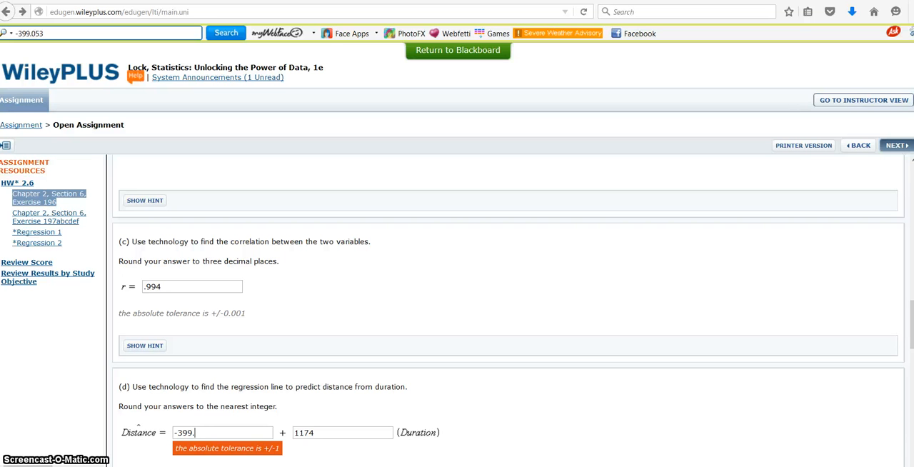
{"action": "key", "text": "BackSpace"}
- Answer part (e) with the option that the slope tells the expected change in distance if the duration is 1 second more
{"action": "scroll", "coordinate": [507, 307], "scroll_direction": "down", "scroll_amount": 3}
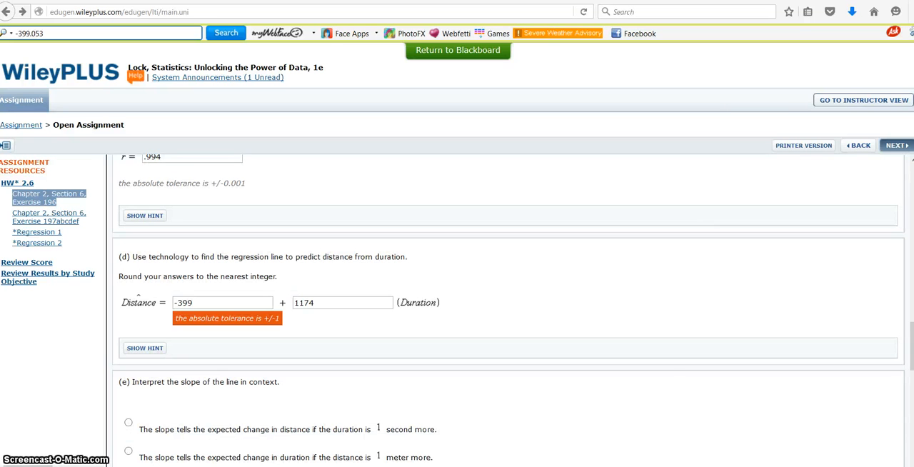
{"action": "scroll", "coordinate": [507, 307], "scroll_direction": "down", "scroll_amount": 2}
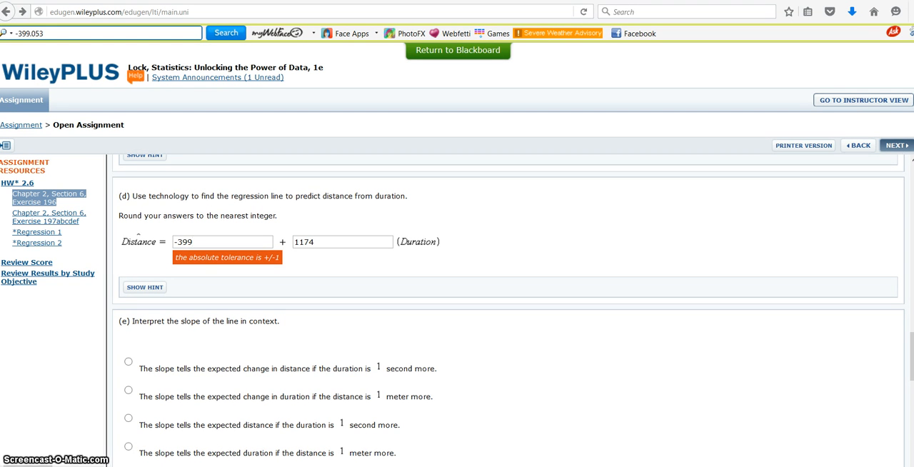
{"action": "right_click", "coordinate": [415, 254]}
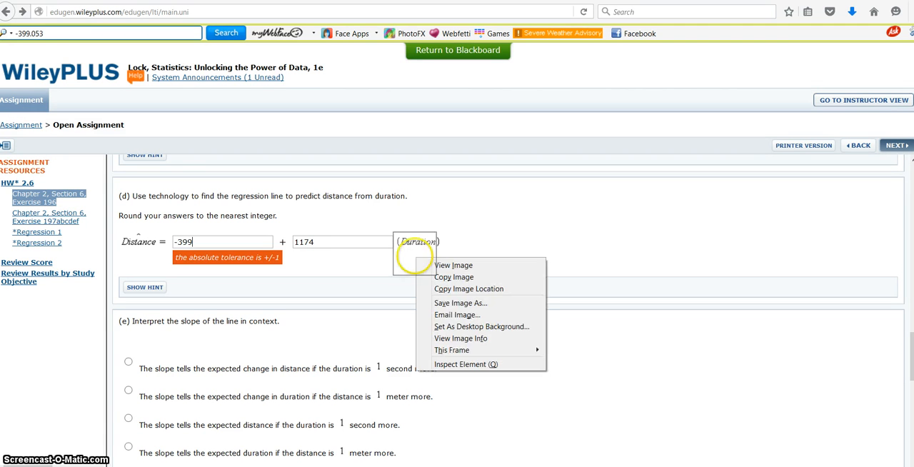
{"action": "left_click", "coordinate": [499, 227]}
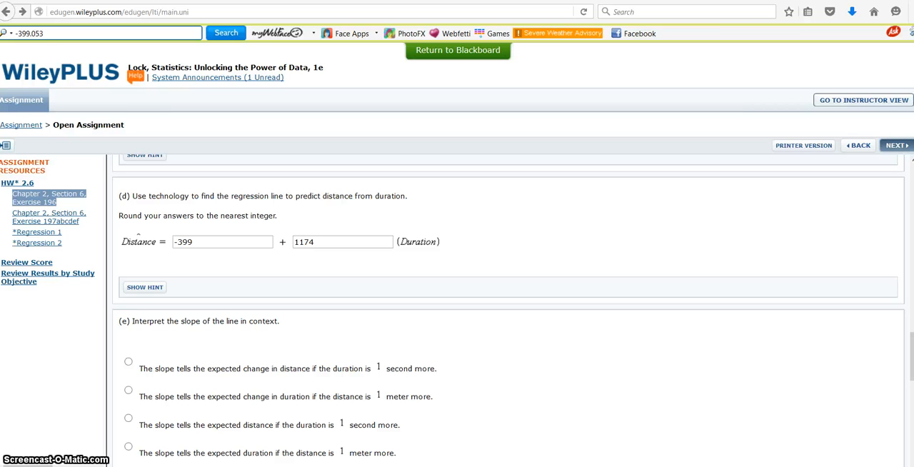
{"action": "left_click", "coordinate": [128, 362]}
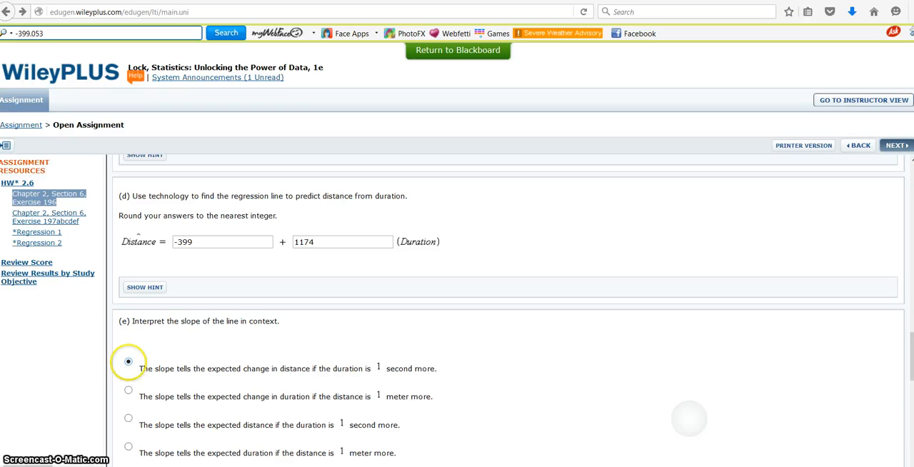
- Examine the part (f) distance predictions and review the exercise's earlier answers up to its data table
{"action": "scroll", "coordinate": [690, 418], "scroll_direction": "down", "scroll_amount": 5}
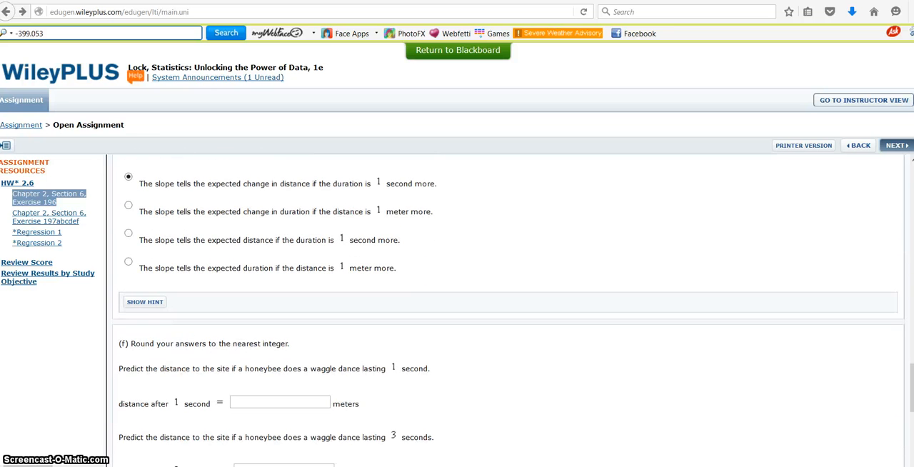
{"action": "scroll", "coordinate": [662, 385], "scroll_direction": "down", "scroll_amount": 1}
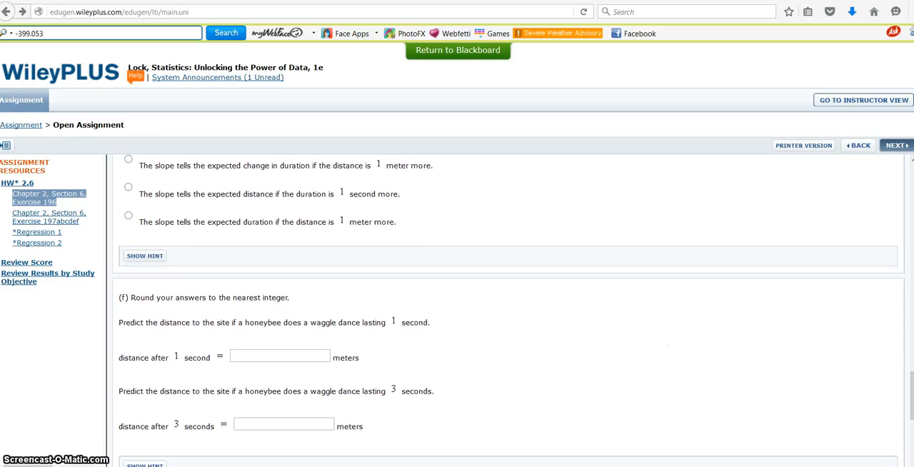
{"action": "scroll", "coordinate": [668, 345], "scroll_direction": "down", "scroll_amount": 2}
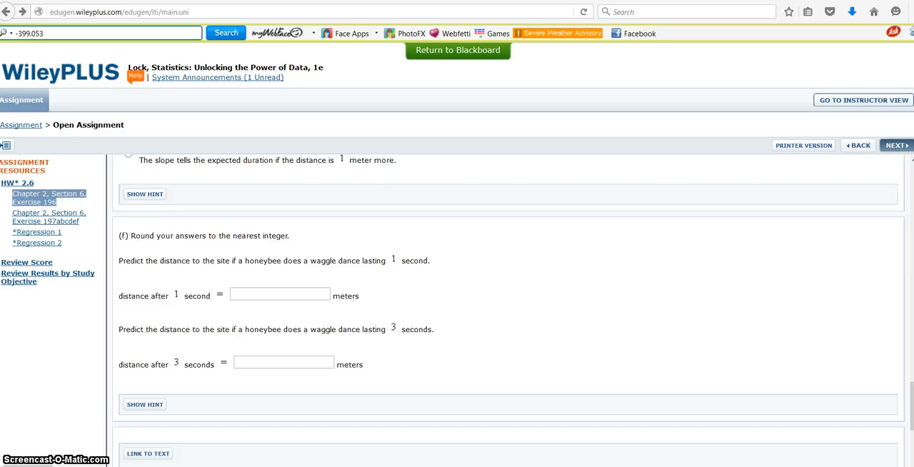
{"action": "scroll", "coordinate": [500, 311], "scroll_direction": "down", "scroll_amount": 3}
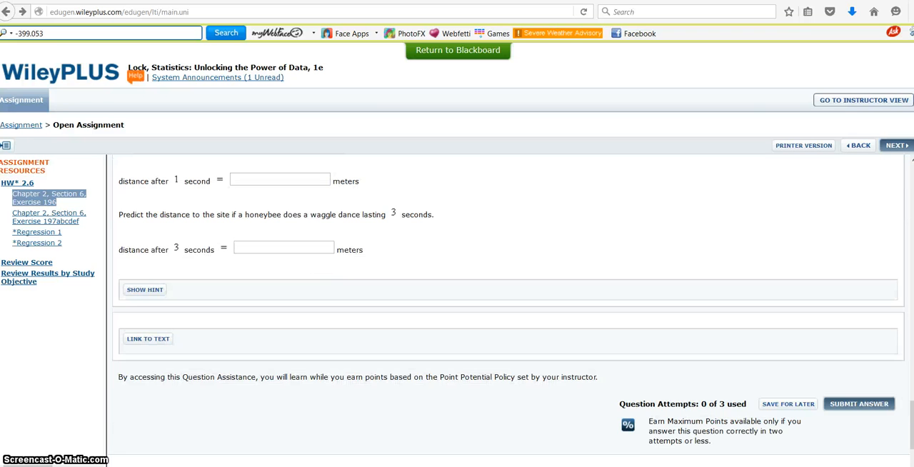
{"action": "scroll", "coordinate": [500, 311], "scroll_direction": "up", "scroll_amount": 5}
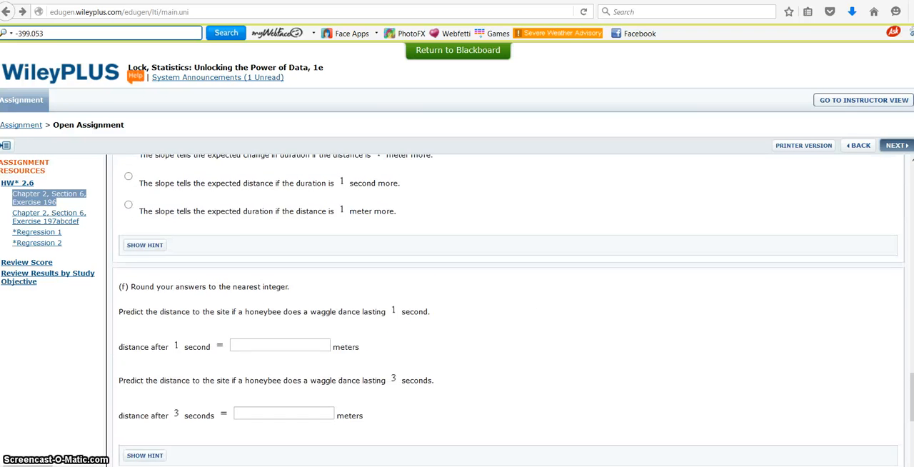
{"action": "scroll", "coordinate": [508, 316], "scroll_direction": "up", "scroll_amount": 7}
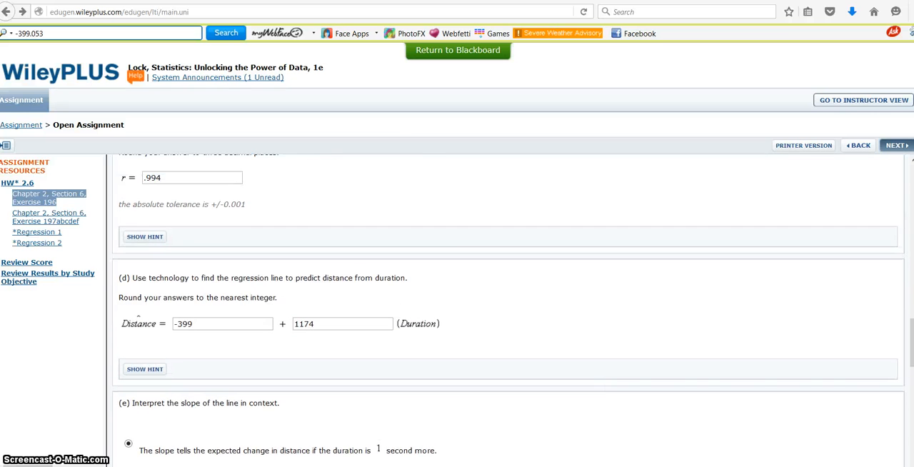
{"action": "scroll", "coordinate": [508, 311], "scroll_direction": "up", "scroll_amount": 8}
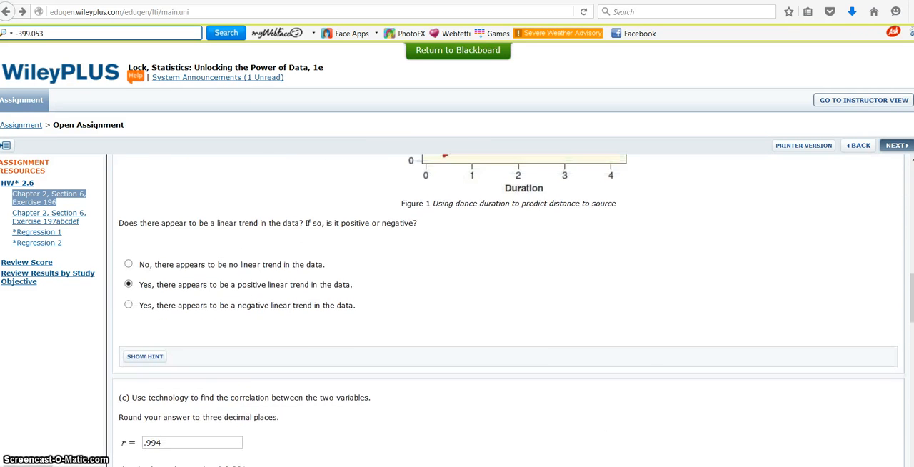
{"action": "scroll", "coordinate": [509, 311], "scroll_direction": "up", "scroll_amount": 10}
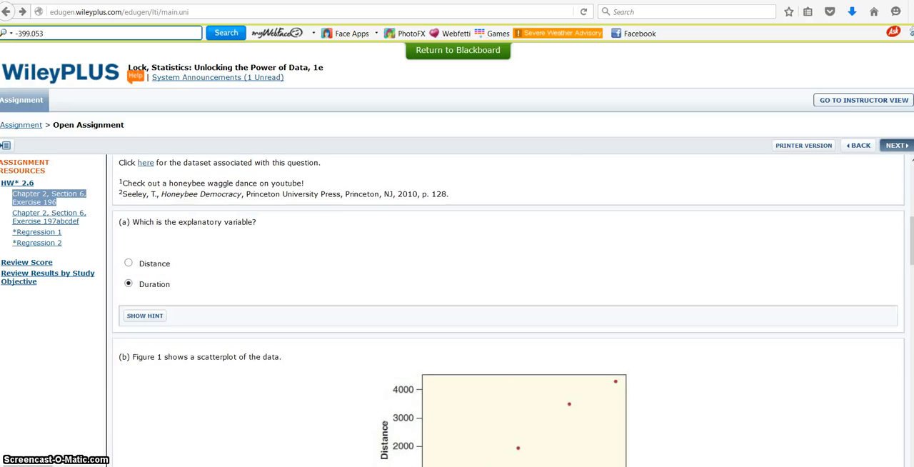
{"action": "scroll", "coordinate": [509, 311], "scroll_direction": "up", "scroll_amount": 1}
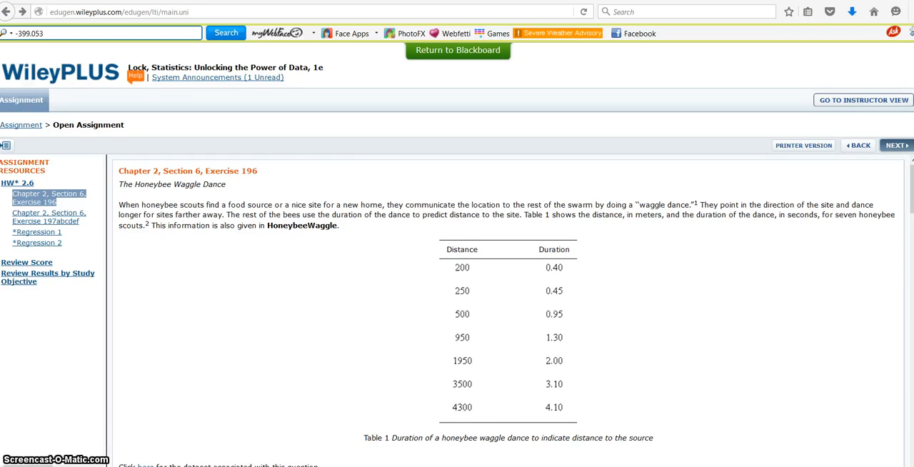
- Leave the honeybee exercise for Chapter 2, Section 6, Exercise 197abcdef and look over its hot dog table and scatterplot
{"action": "left_click", "coordinate": [28, 222]}
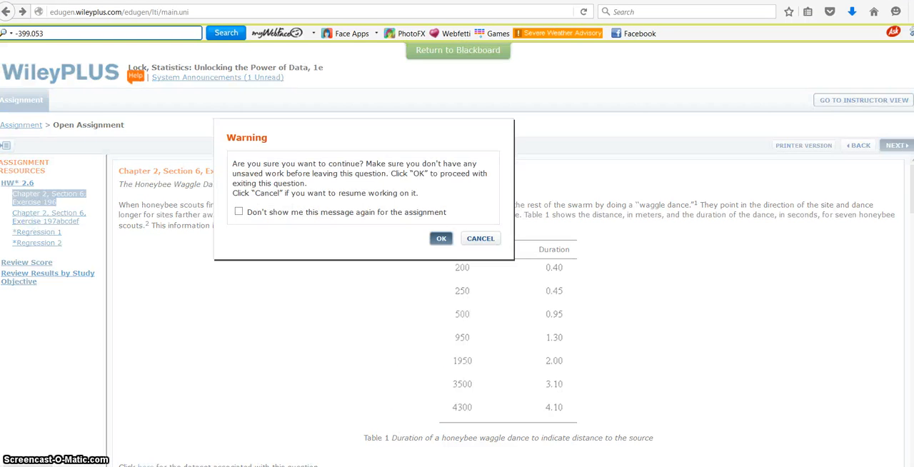
{"action": "left_click", "coordinate": [440, 238]}
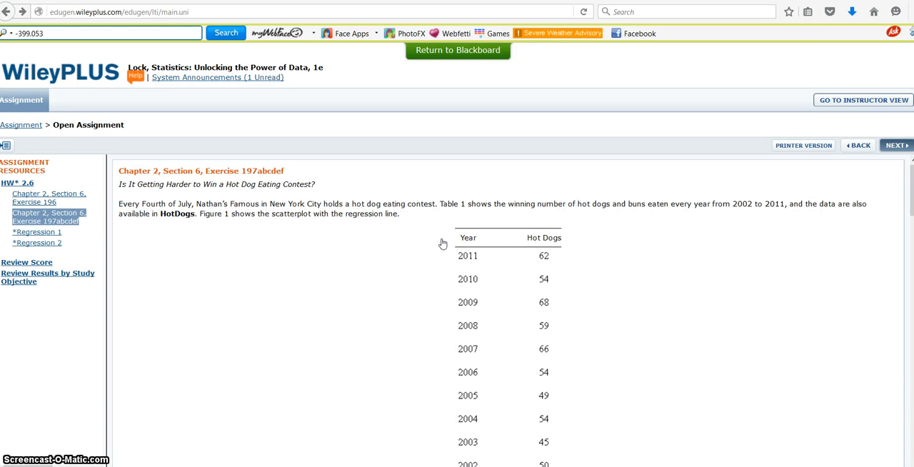
{"action": "scroll", "coordinate": [443, 244], "scroll_direction": "down", "scroll_amount": 3}
{"action": "scroll", "coordinate": [786, 323], "scroll_direction": "down", "scroll_amount": 5}
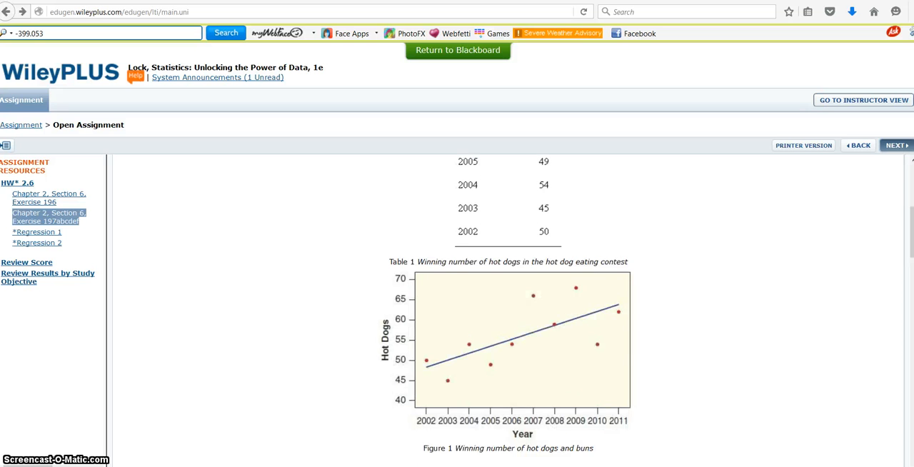
{"action": "scroll", "coordinate": [786, 323], "scroll_direction": "up", "scroll_amount": 2}
{"action": "scroll", "coordinate": [770, 379], "scroll_direction": "up", "scroll_amount": 1}
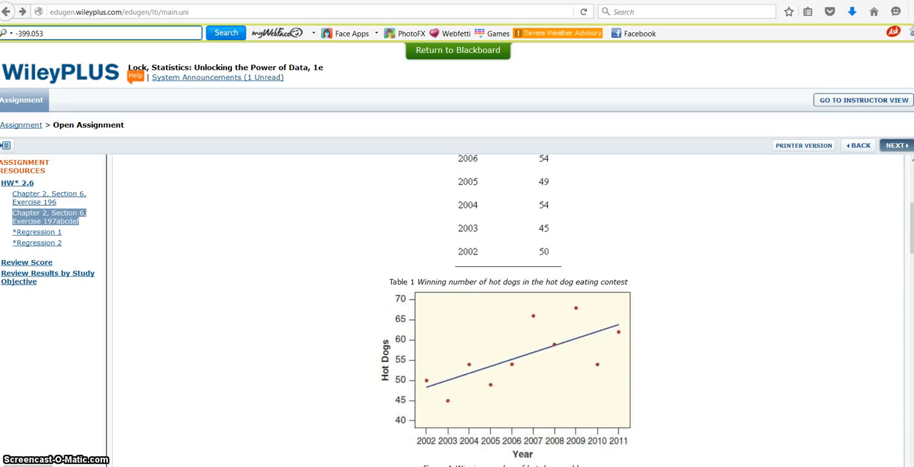
- Switch to StatKey and load the Hot Dogs (HotDogs vs Year) dataset
{"action": "left_click", "coordinate": [320, 0]}
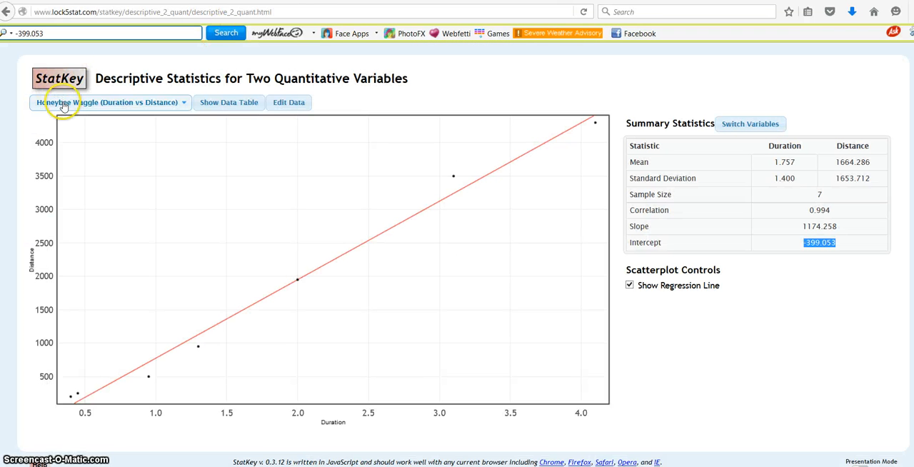
{"action": "left_click", "coordinate": [75, 105]}
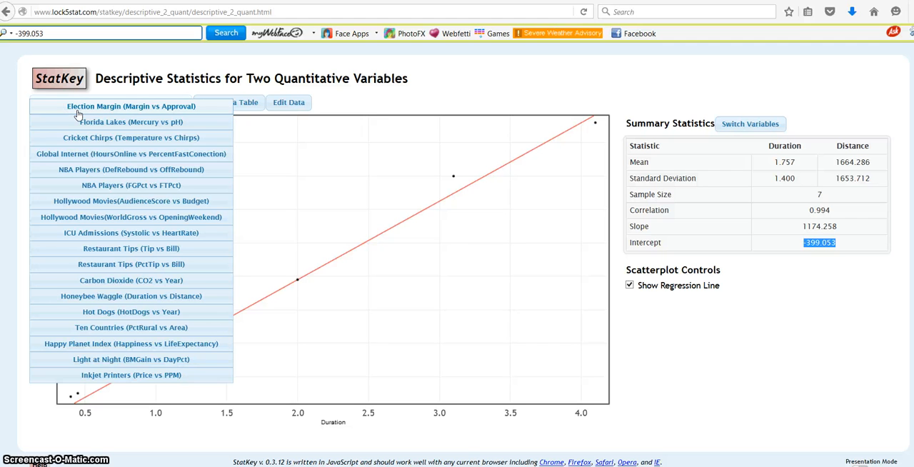
{"action": "left_click", "coordinate": [101, 312]}
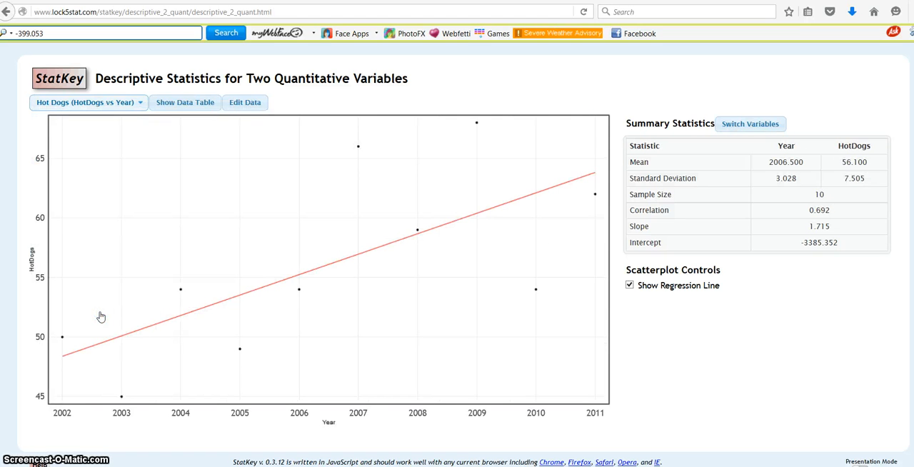